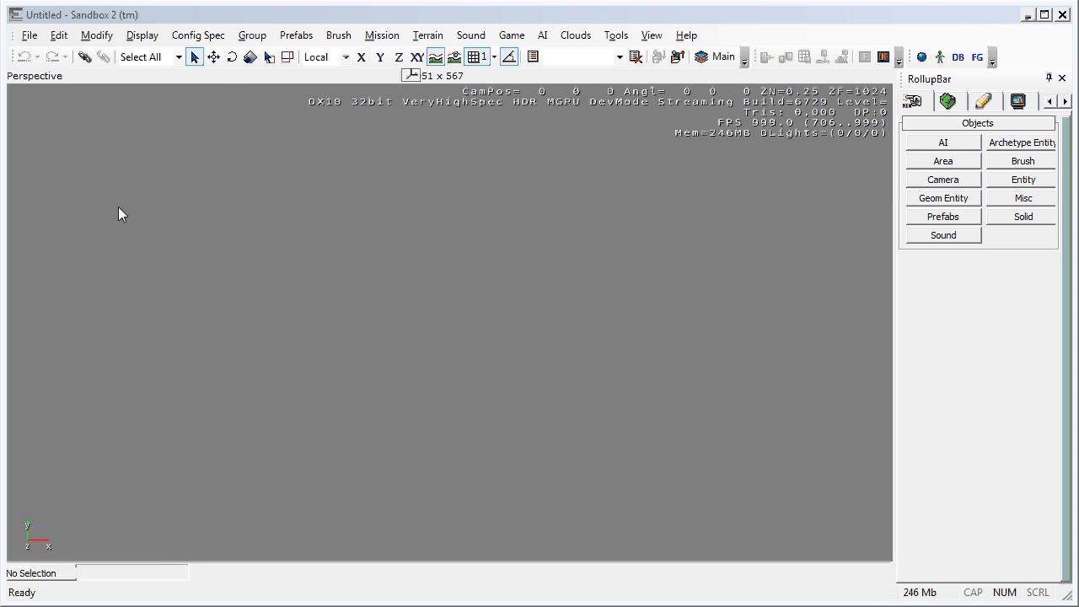
# Step: Create a new terrain level named with the student number plus "a_levels", with a 1024x1024 heightmap and 1 meter per unit
pyautogui.click(28, 36)
pyautogui.click(44, 54)
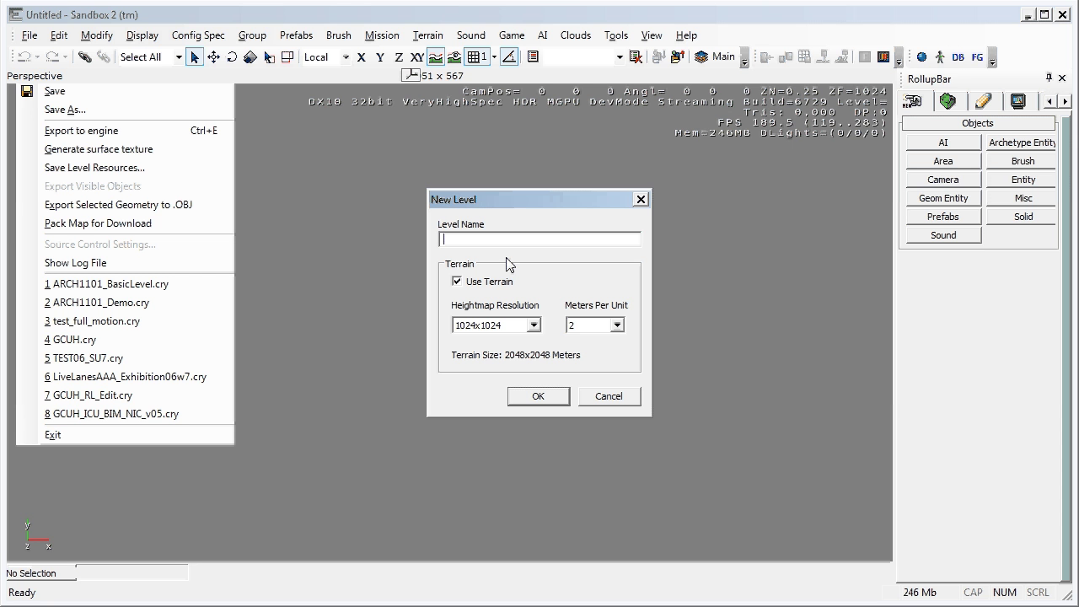
pyautogui.write('z3208498a')
pyautogui.write('_levels')
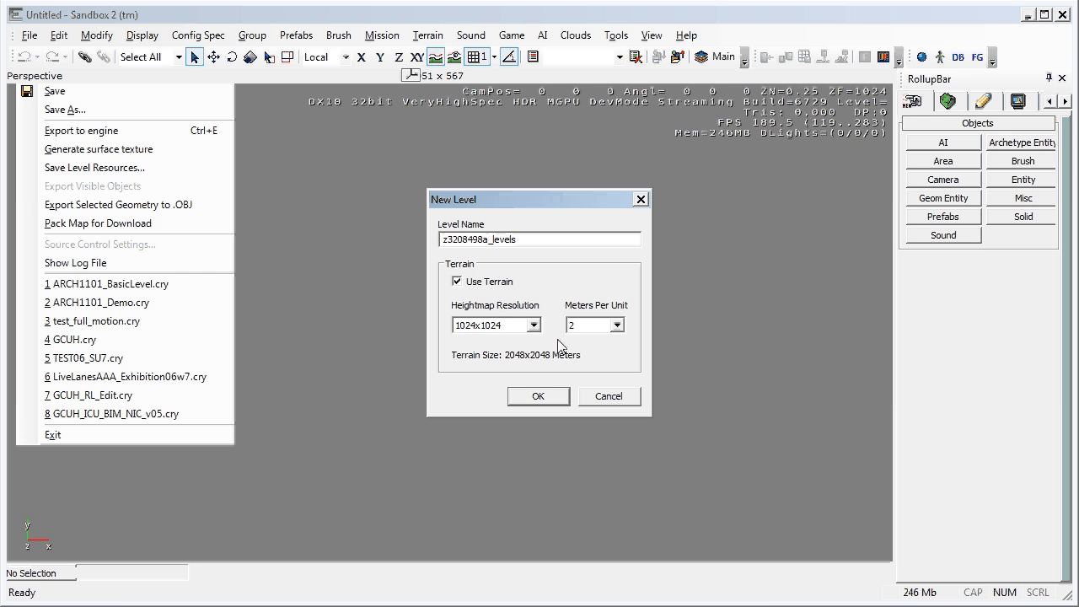
pyautogui.click(617, 326)
pyautogui.click(612, 340)
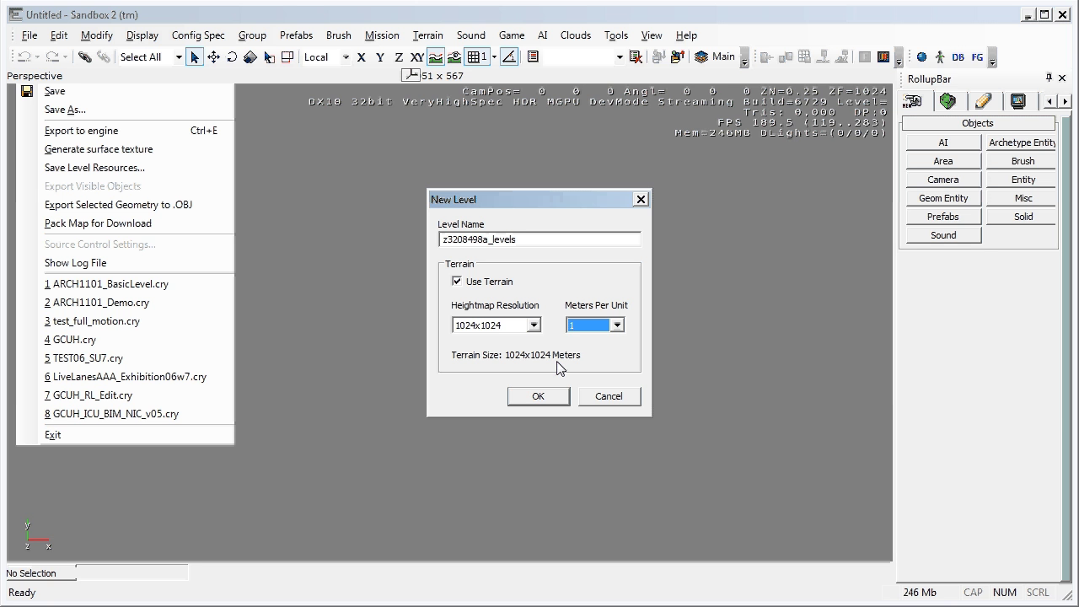
pyautogui.click(545, 395)
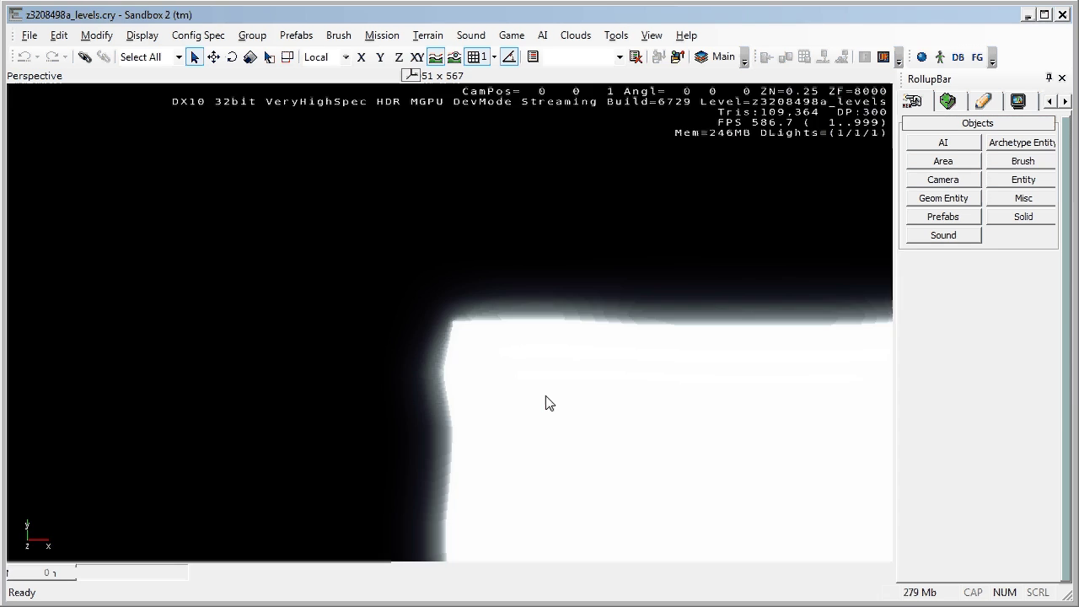
# Step: Generate a random terrain heightmap in the Terrain Editor with the default generation settings, and close the editor window
pyautogui.moveTo(386, 319)
pyautogui.mouseDown(button='right')
pyautogui.moveTo(397, 320)
pyautogui.moveTo(385, 326)
pyautogui.mouseUp(button='right')
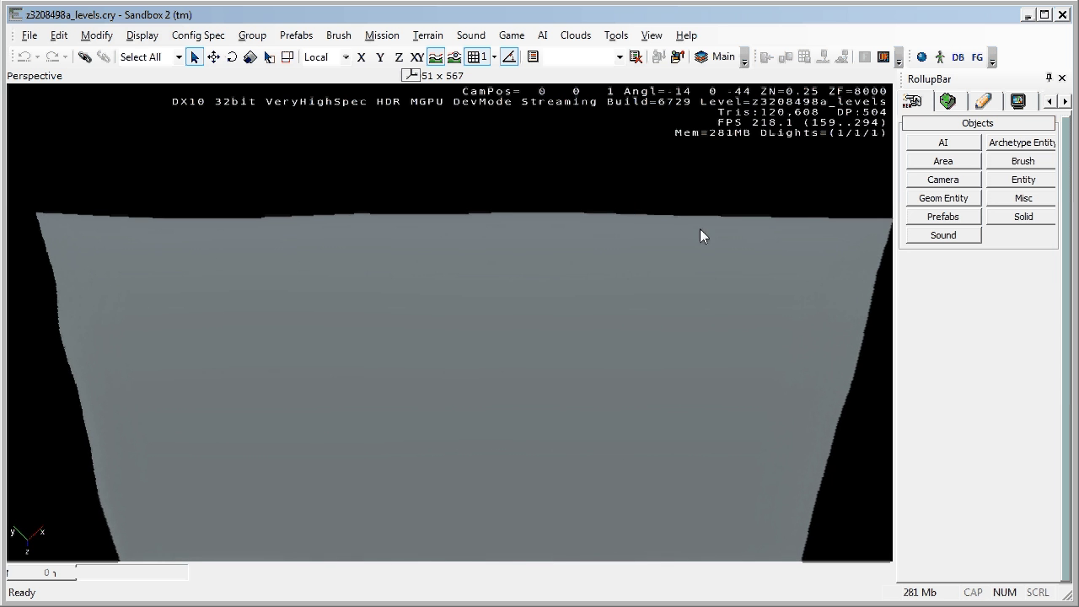
pyautogui.moveTo(590, 385); pyautogui.dragTo(590, 385, button='right')
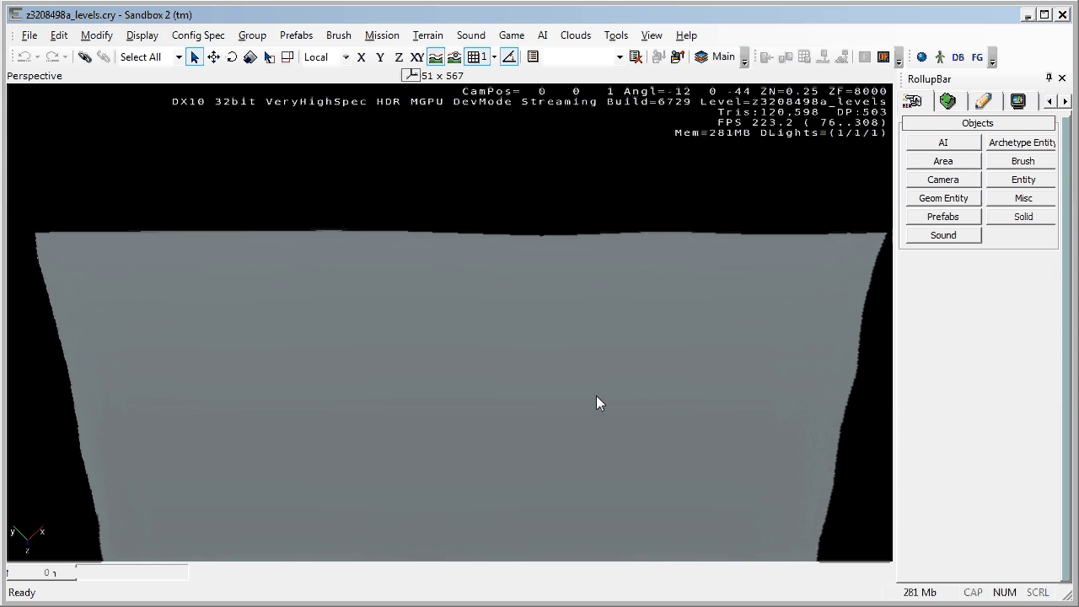
pyautogui.click(427, 38)
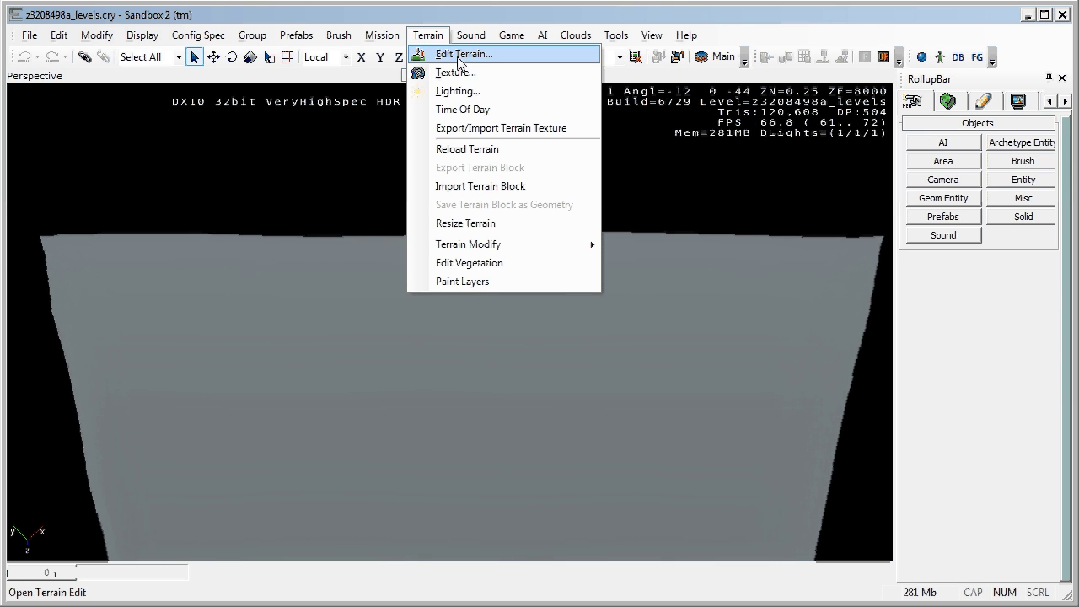
pyautogui.click(461, 55)
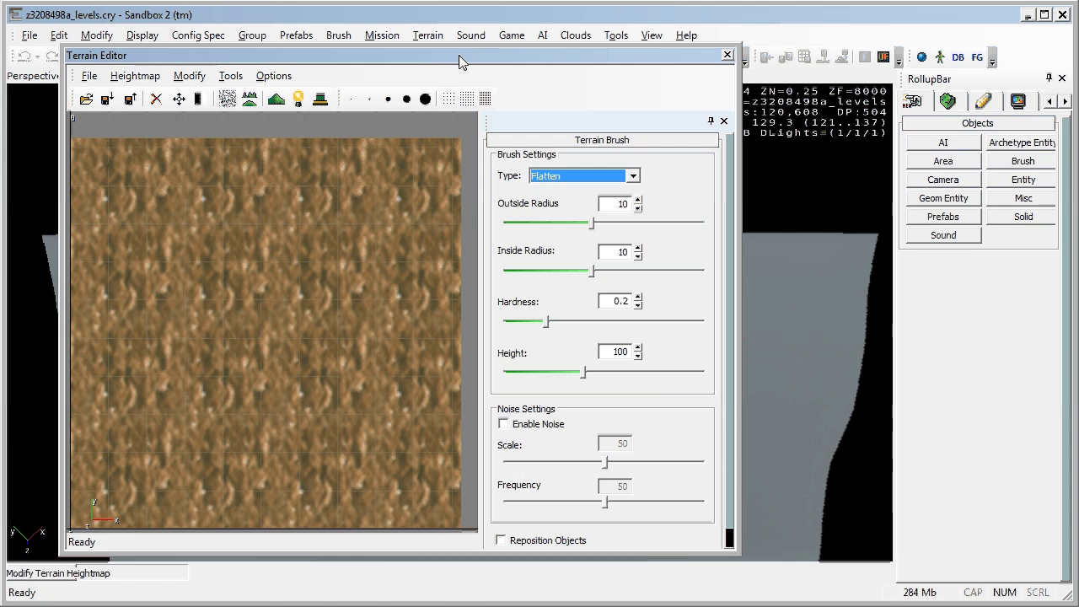
pyautogui.click(276, 100)
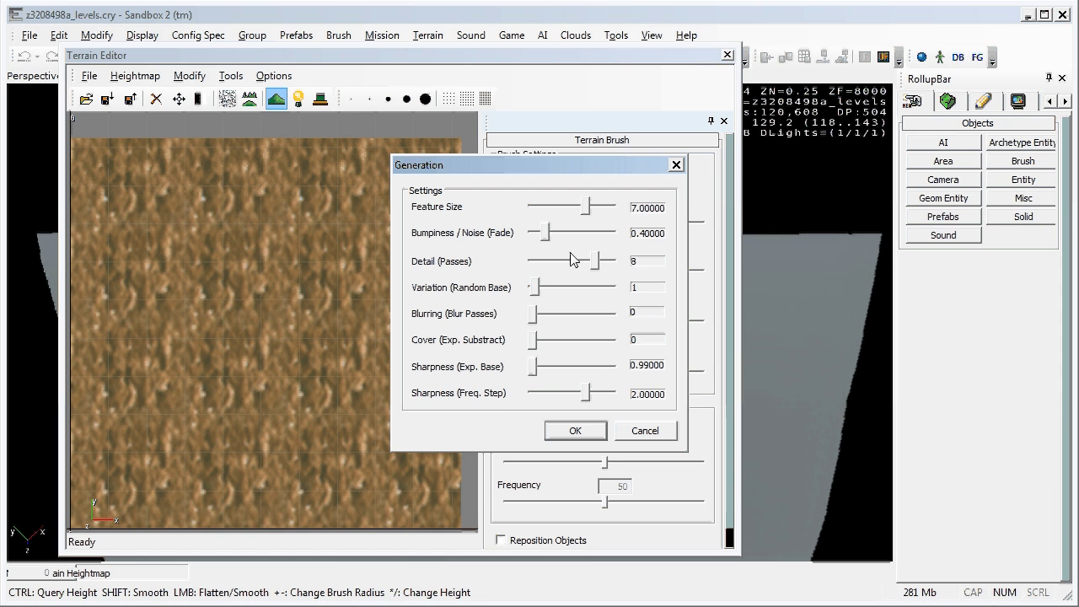
pyautogui.click(573, 431)
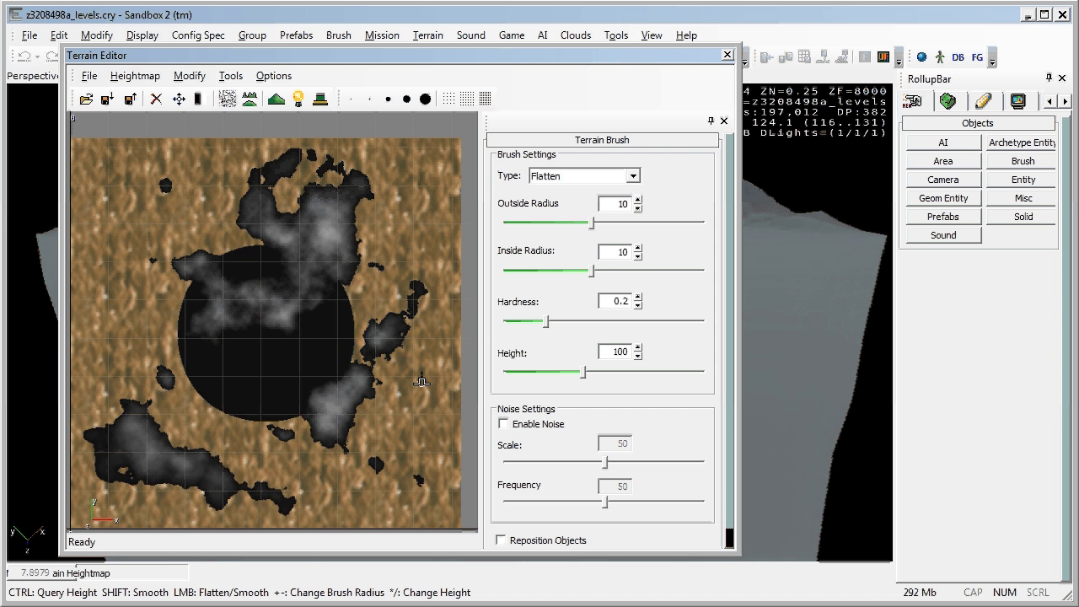
pyautogui.click(727, 55)
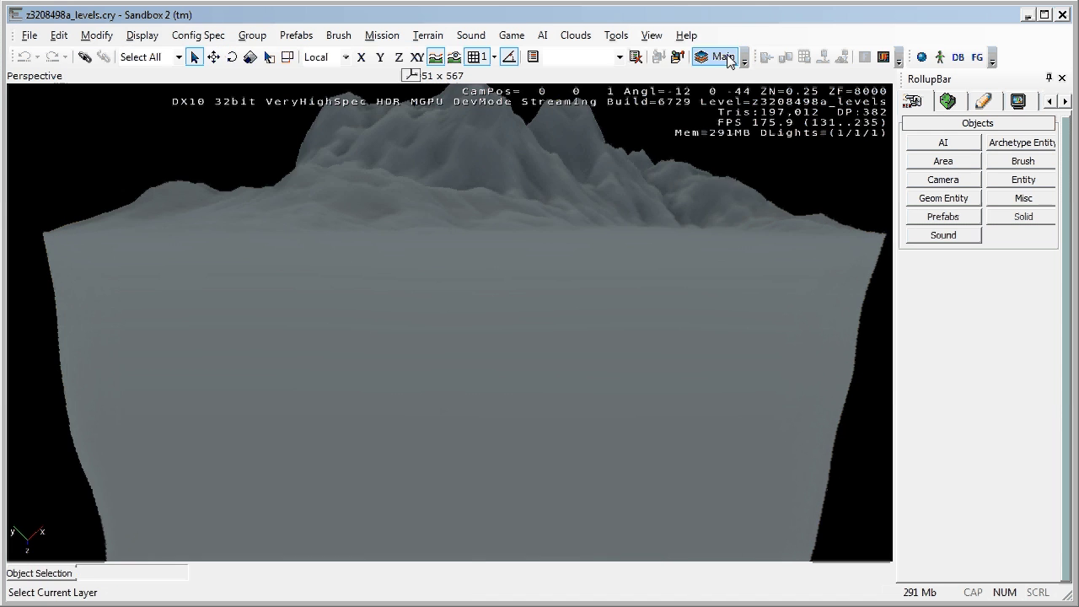
# Step: Generate the terrain's surface texture at 4096 x 4096
pyautogui.moveTo(562, 269); pyautogui.dragTo(561, 274, button='right')
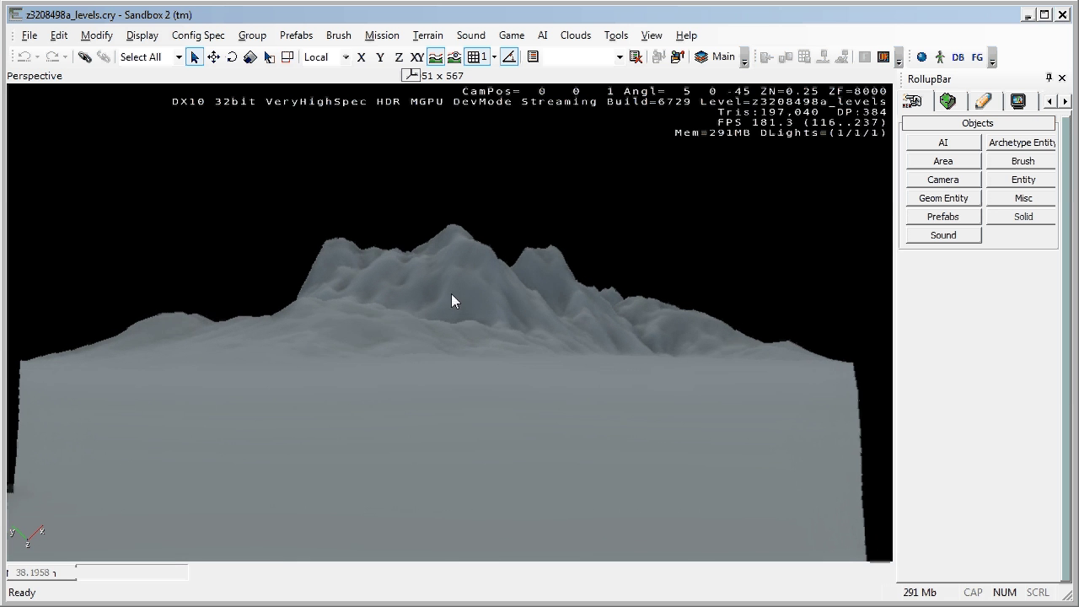
pyautogui.click(29, 35)
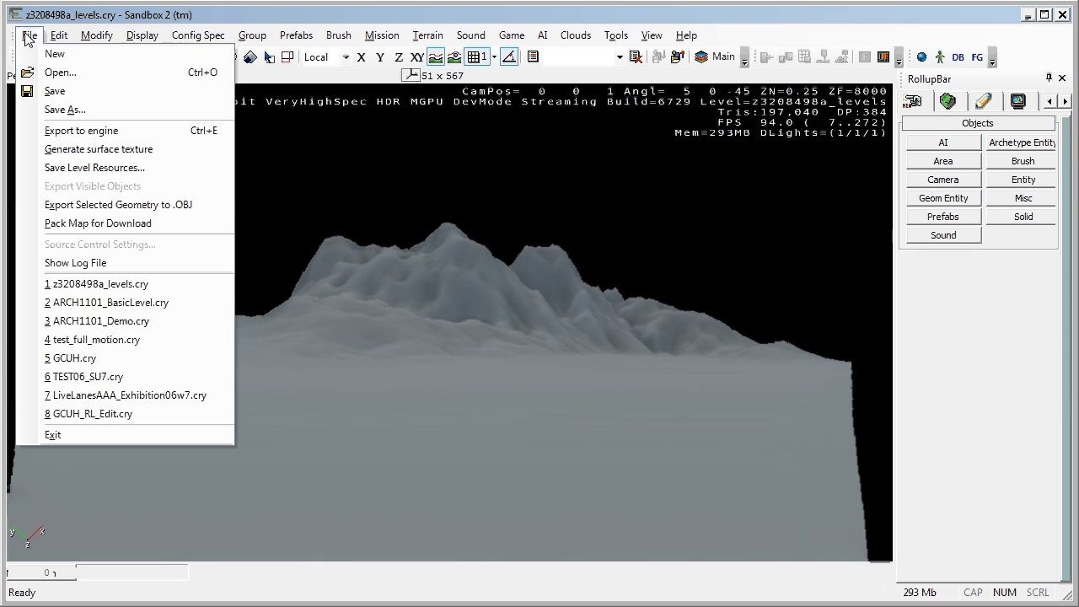
pyautogui.click(87, 154)
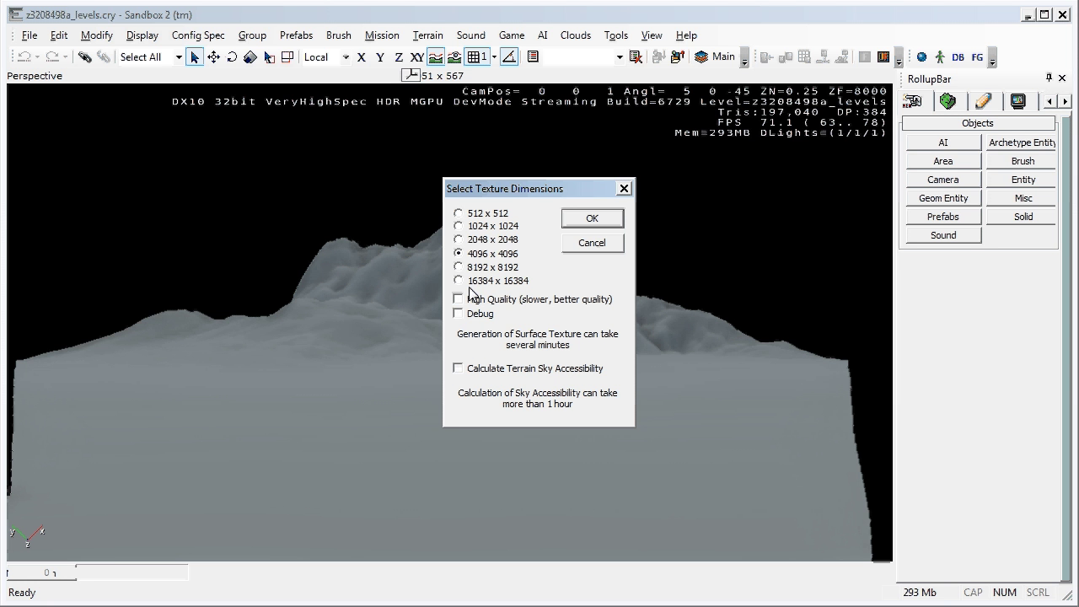
pyautogui.click(591, 221)
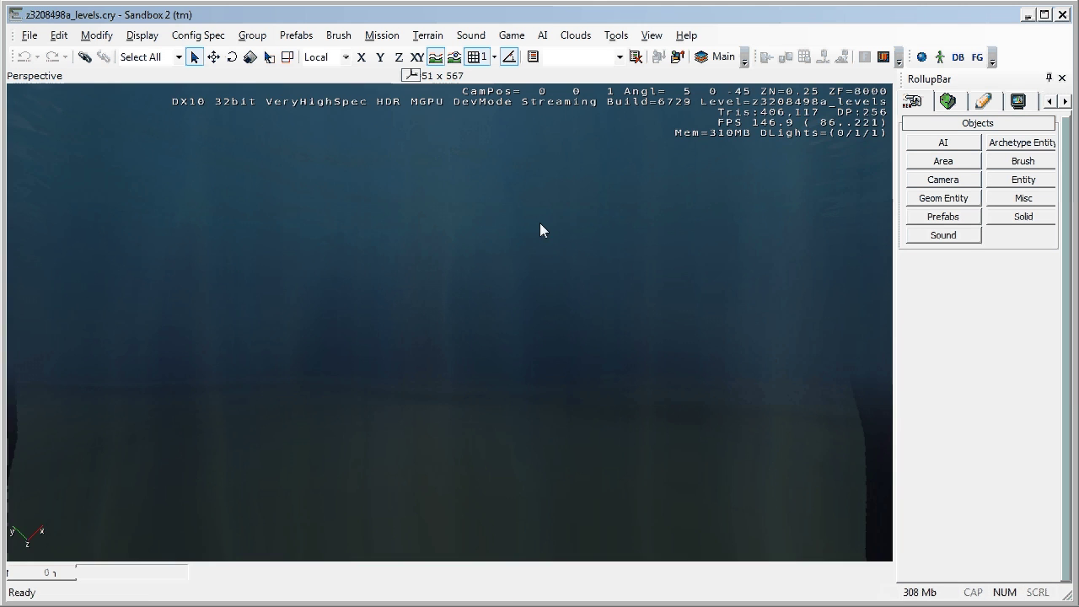
# Step: Fly the camera up from the water and over the island to examine the textured mountains and shoreline
pyautogui.moveTo(497, 321); pyautogui.dragTo(497, 320, button='right')
pyautogui.press('w')
pyautogui.press('w')
pyautogui.press('w')
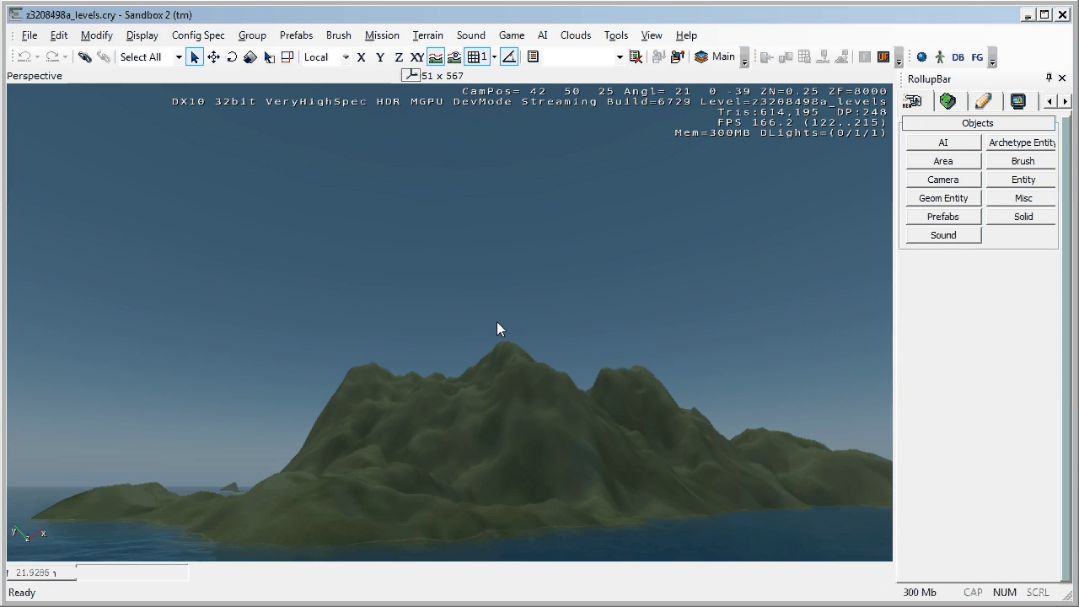
pyautogui.press('w')
pyautogui.moveTo(497, 321); pyautogui.dragTo(497, 321, button='right')
pyautogui.press('w')
pyautogui.press('w')
pyautogui.press('s')
pyautogui.press('s')
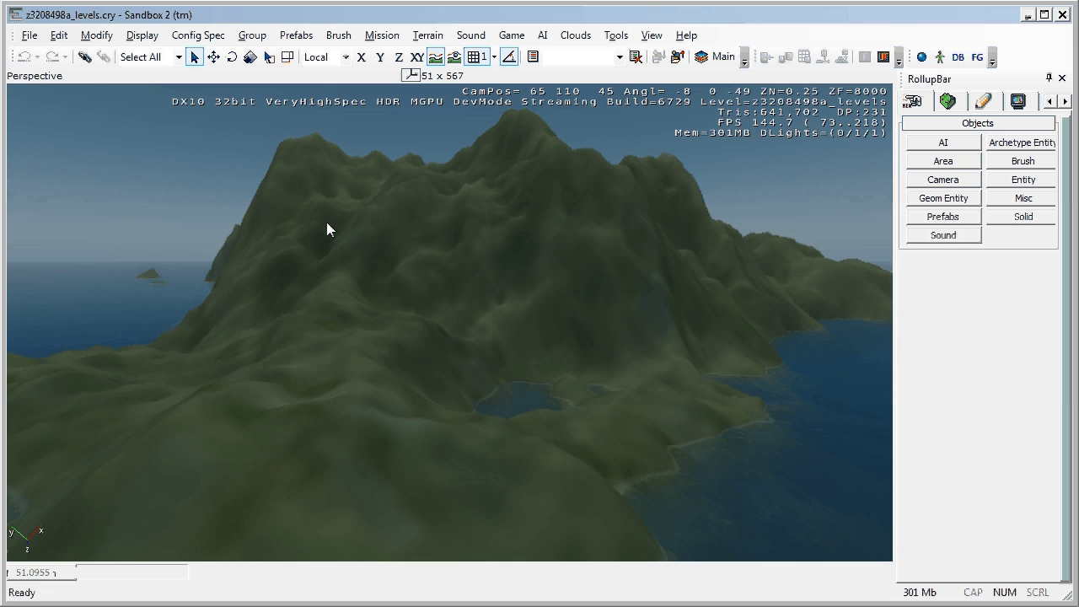
# Step: Export the level to the engine and close the level editor
pyautogui.click(31, 39)
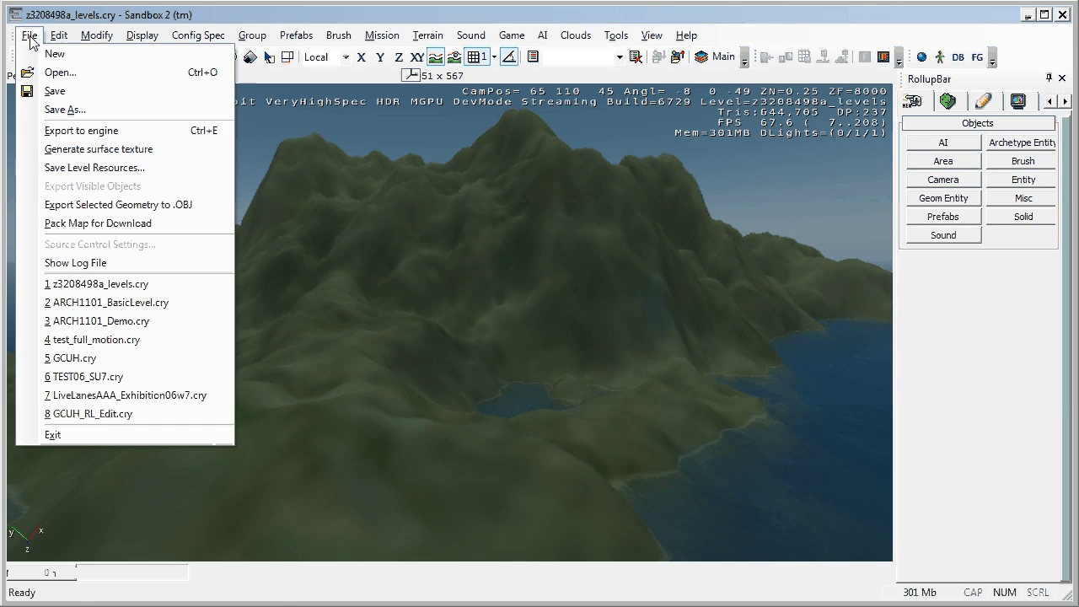
pyautogui.click(72, 133)
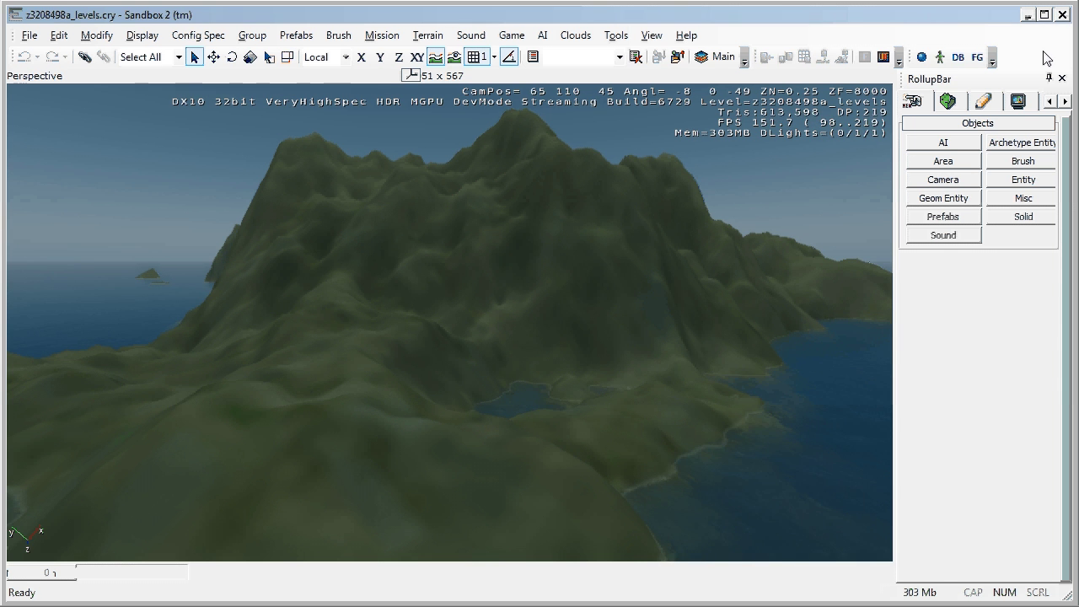
pyautogui.click(1062, 14)
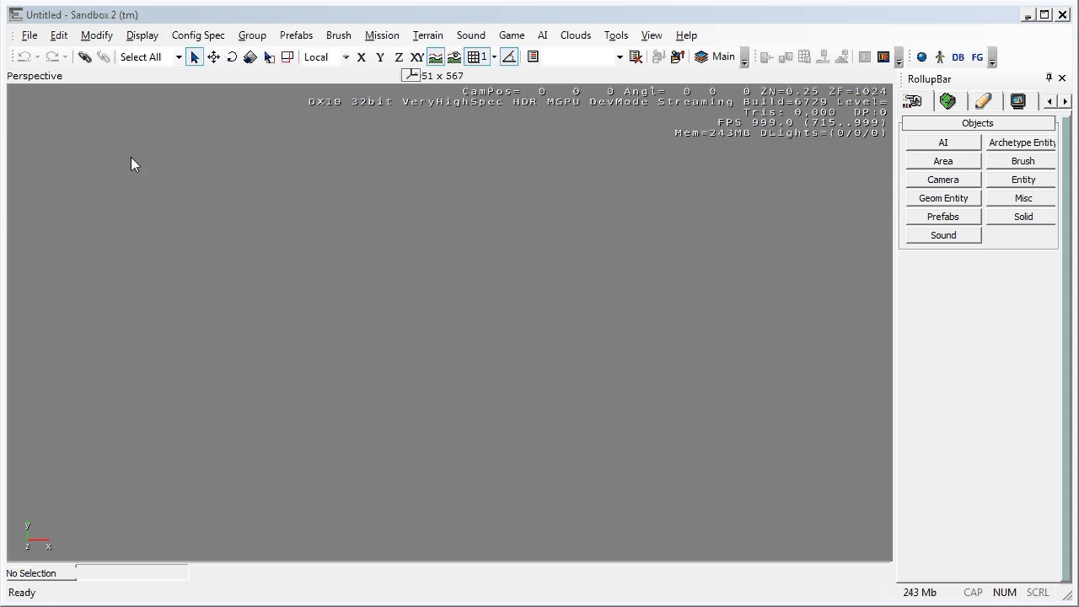
# Step: Reopen the most recent level from the recent files and dismiss its error report
pyautogui.click(29, 35)
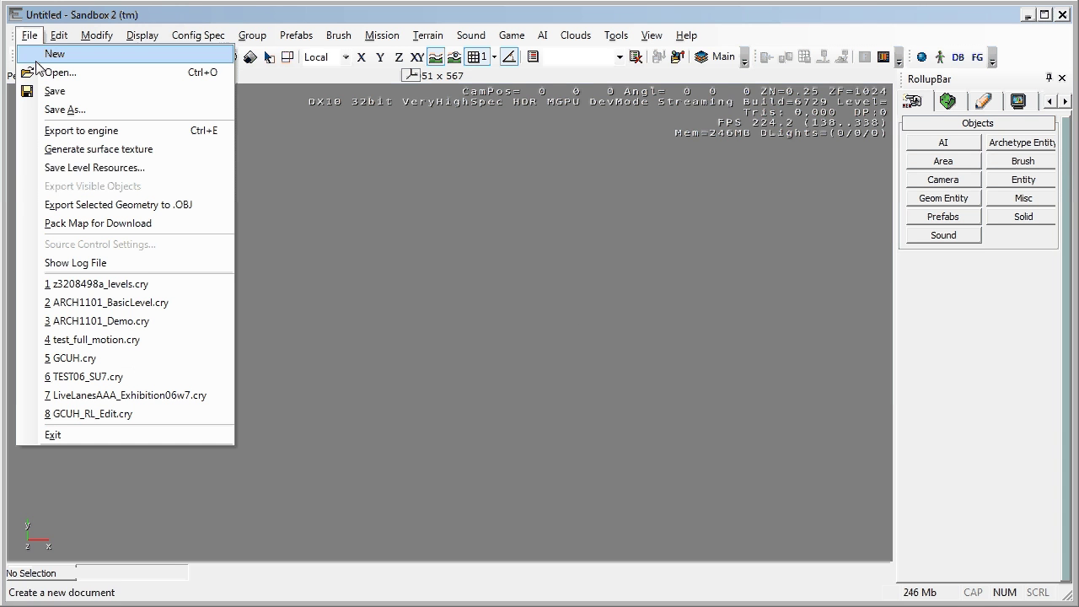
pyautogui.click(118, 291)
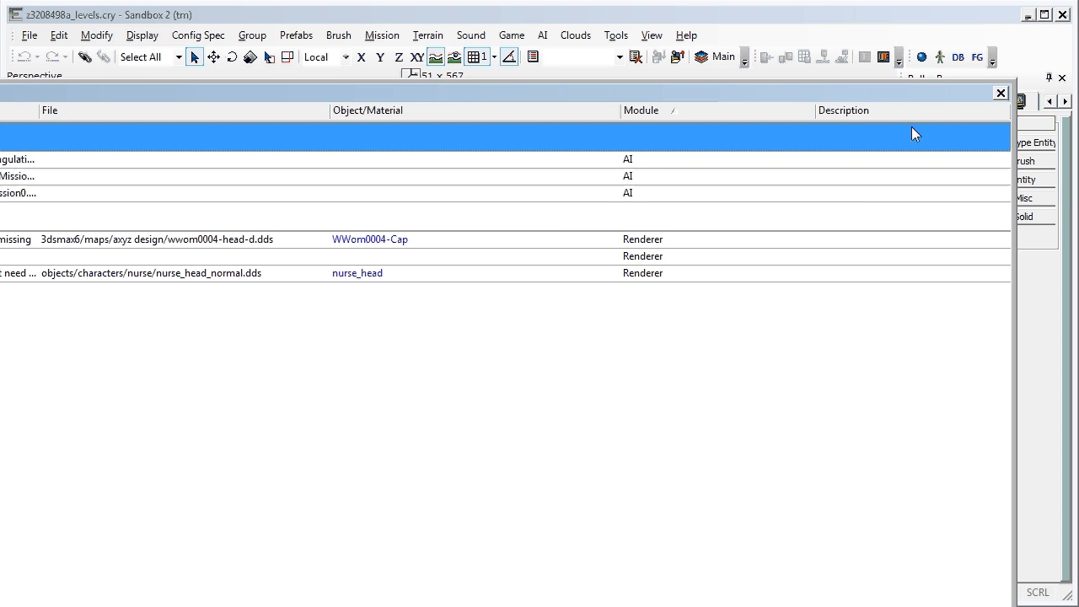
pyautogui.moveTo(736, 94); pyautogui.dragTo(558, 140)
pyautogui.click(839, 142)
# Step: Sample a height of 28.946 on the hill beside the small lake and flatten the nearby ground with the Flatten terrain brush
pyautogui.moveTo(560, 272); pyautogui.dragTo(582, 264, button='right')
pyautogui.press('s')
pyautogui.press('w')
pyautogui.press('w')
pyautogui.press('w')
pyautogui.press('s')
pyautogui.press('w')
pyautogui.press('s')
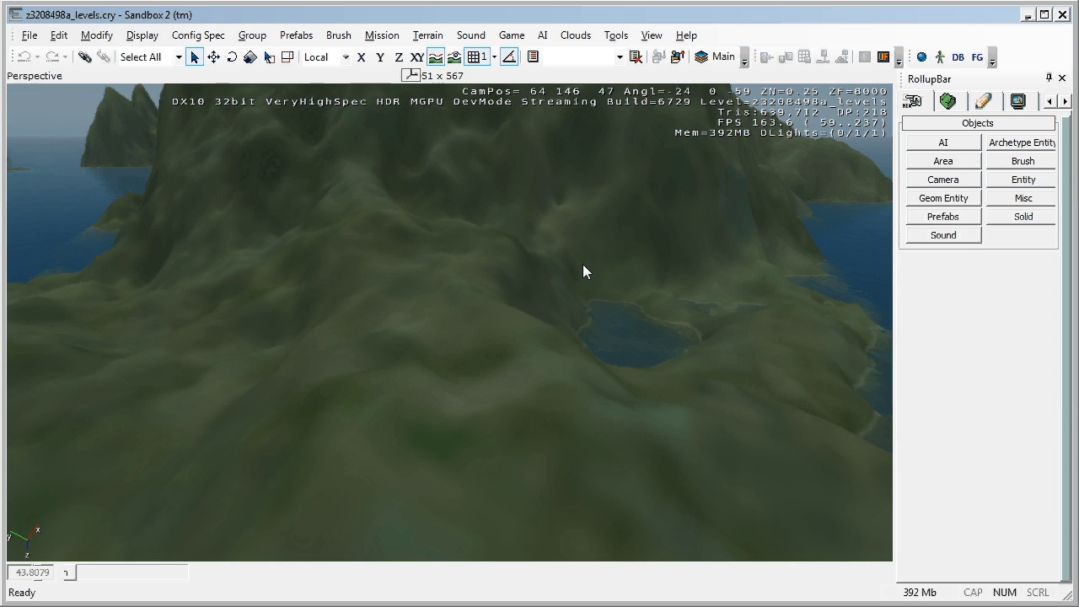
pyautogui.click(947, 100)
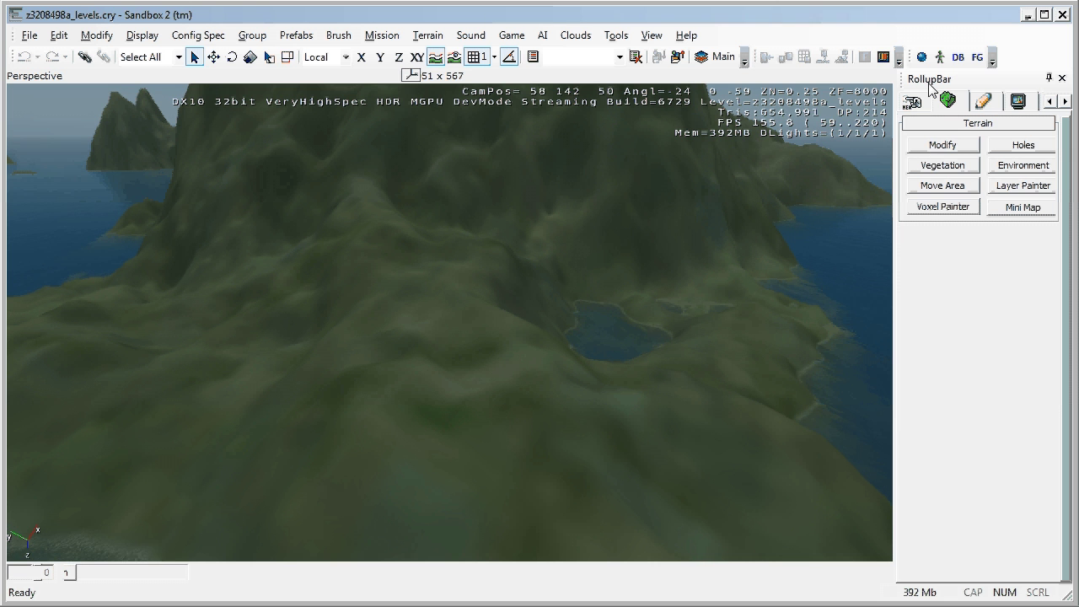
pyautogui.click(938, 146)
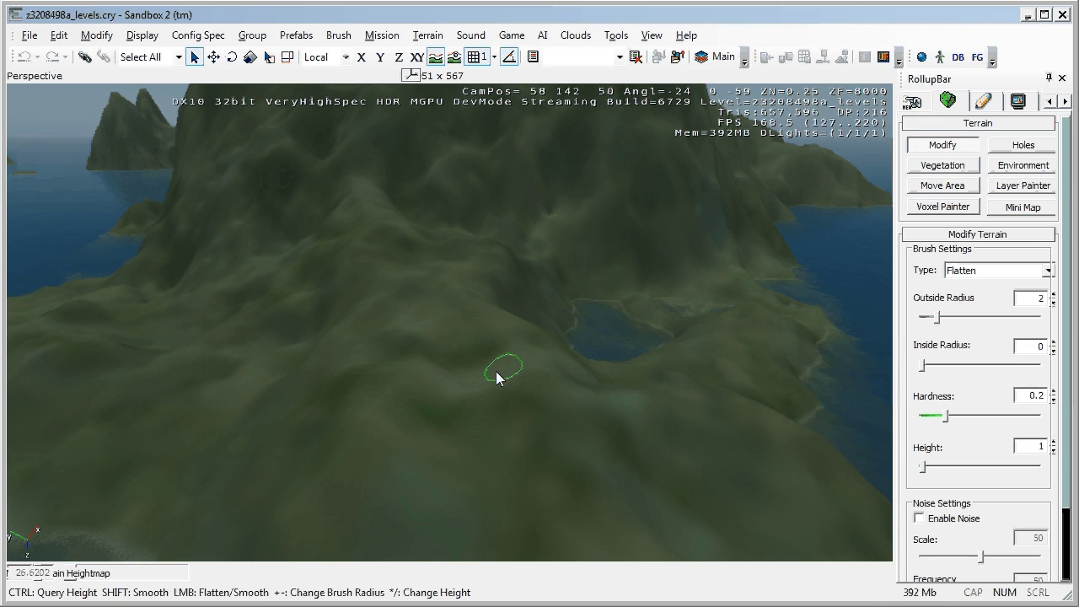
pyautogui.keyDown('ctrl'); pyautogui.click(398, 395); pyautogui.keyUp('ctrl')
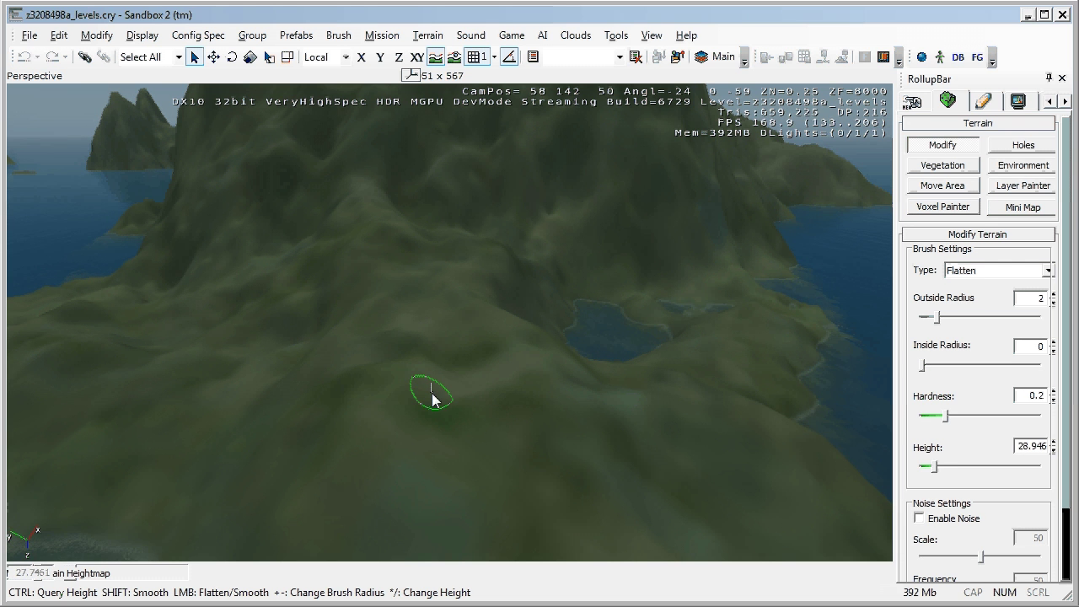
pyautogui.moveTo(392, 393)
pyautogui.mouseDown()
pyautogui.moveTo(529, 411)
pyautogui.moveTo(334, 401)
pyautogui.moveTo(569, 447)
pyautogui.moveTo(505, 449)
pyautogui.mouseUp()
# Step: Set the Flatten brush's outside radius to 11.748 and level the foreground hill and a path into the mountain, ending terrain modification
pyautogui.moveTo(942, 324); pyautogui.dragTo(978, 321)
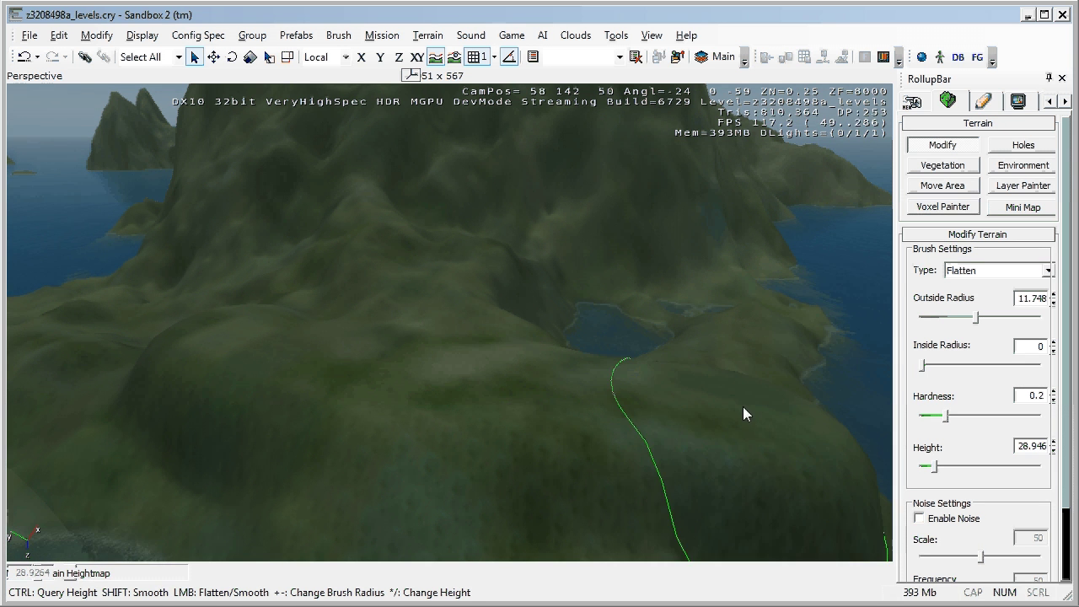
pyautogui.moveTo(287, 335)
pyautogui.mouseDown()
pyautogui.moveTo(152, 309)
pyautogui.moveTo(169, 326)
pyautogui.mouseUp()
pyautogui.moveTo(383, 293); pyautogui.dragTo(465, 202)
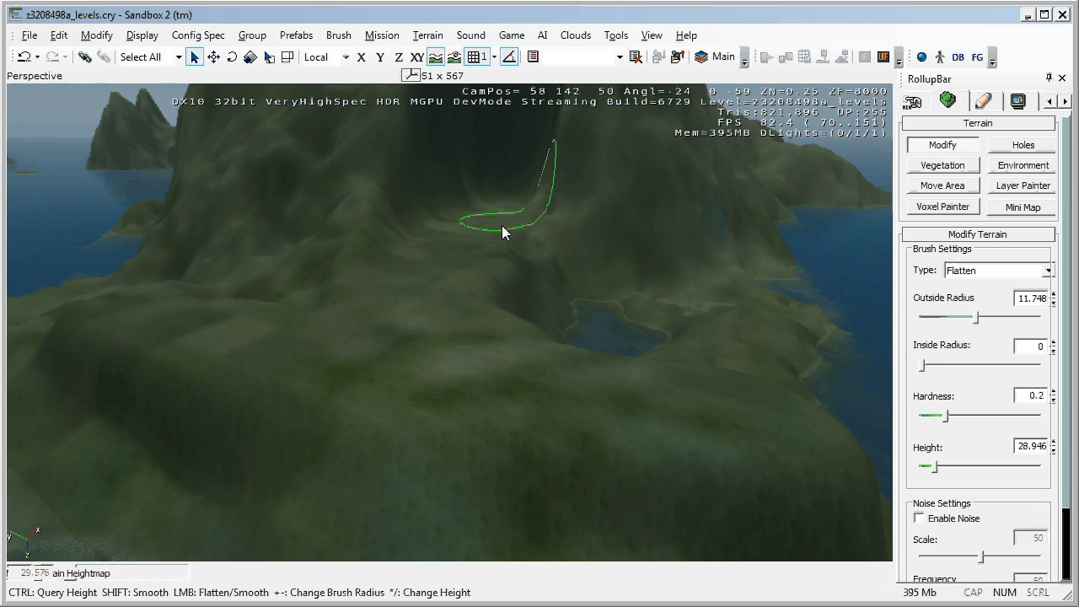
pyautogui.moveTo(487, 293)
pyautogui.mouseDown()
pyautogui.moveTo(550, 251)
pyautogui.moveTo(550, 288)
pyautogui.moveTo(588, 237)
pyautogui.mouseUp()
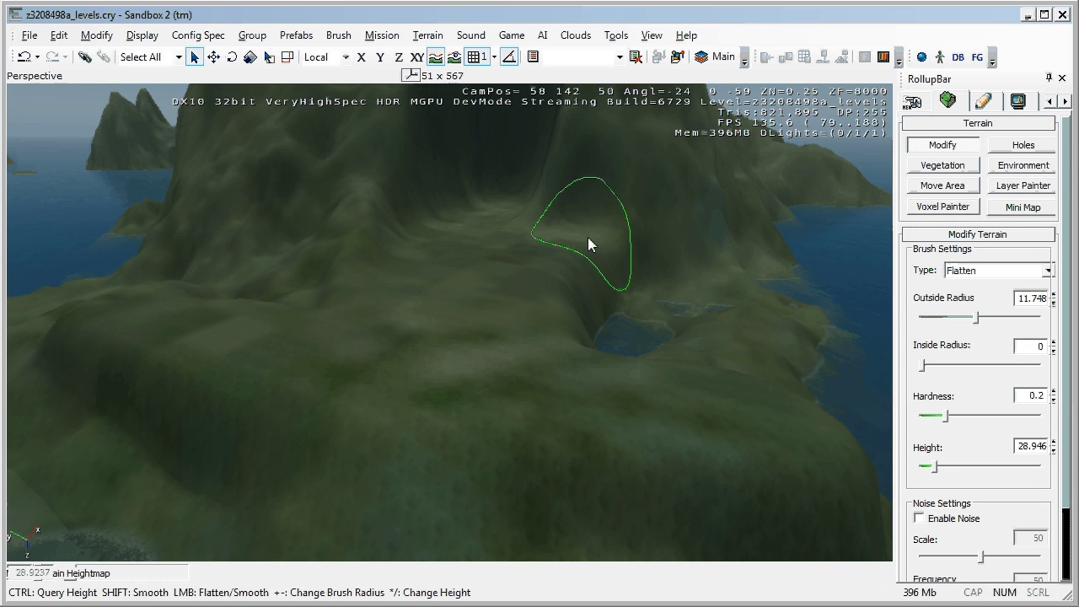
pyautogui.click(1003, 269)
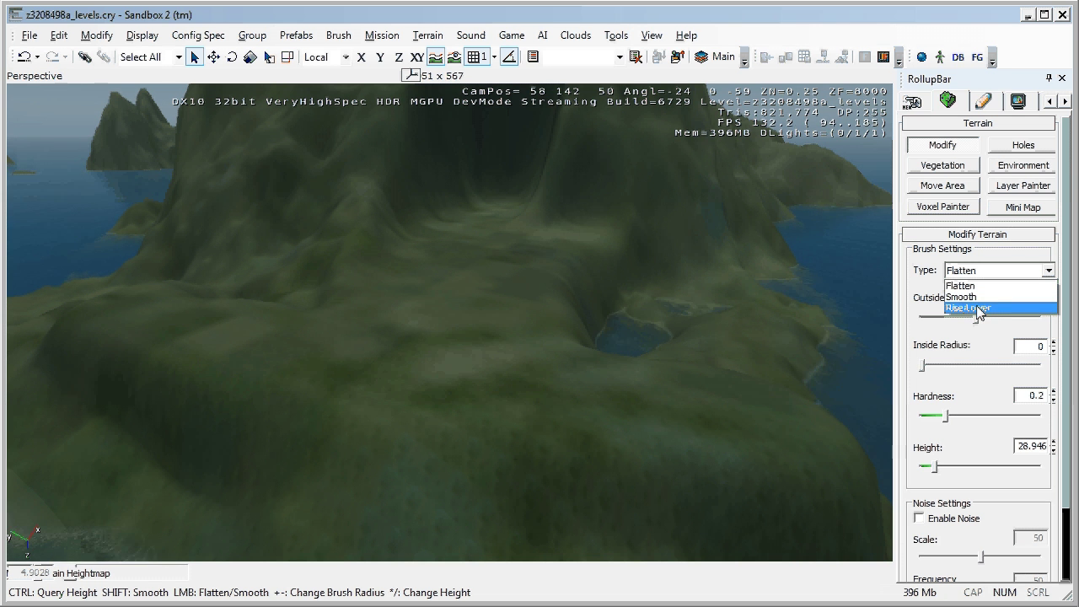
pyautogui.click(921, 285)
pyautogui.moveTo(661, 334); pyautogui.dragTo(627, 337, button='right')
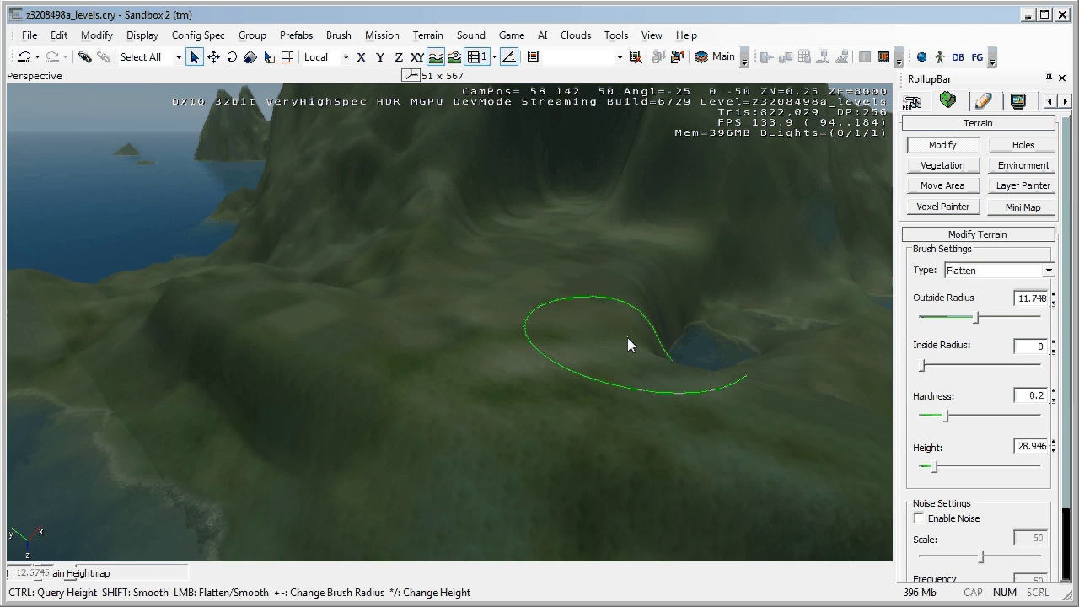
pyautogui.click(968, 155)
# Step: Move down to the flattened ground, enter game mode, and walk around the terrain in third-person view
pyautogui.moveTo(628, 268); pyautogui.dragTo(628, 268, button='right')
pyautogui.press('w')
pyautogui.press('w')
pyautogui.press('w')
pyautogui.press('w')
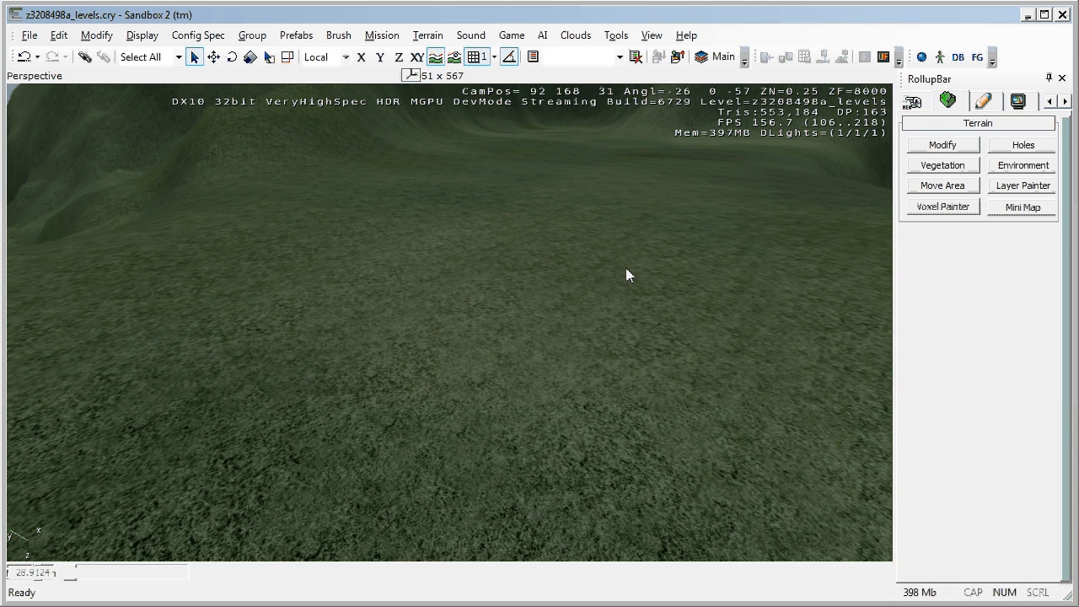
pyautogui.hotkey('ctrl', 'g')
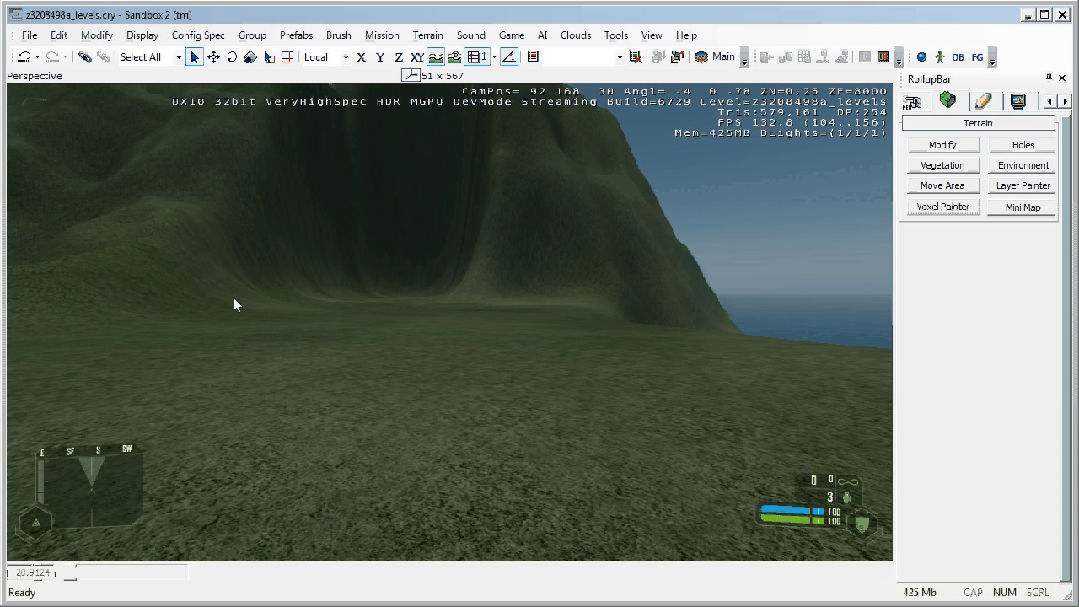
pyautogui.press('w')
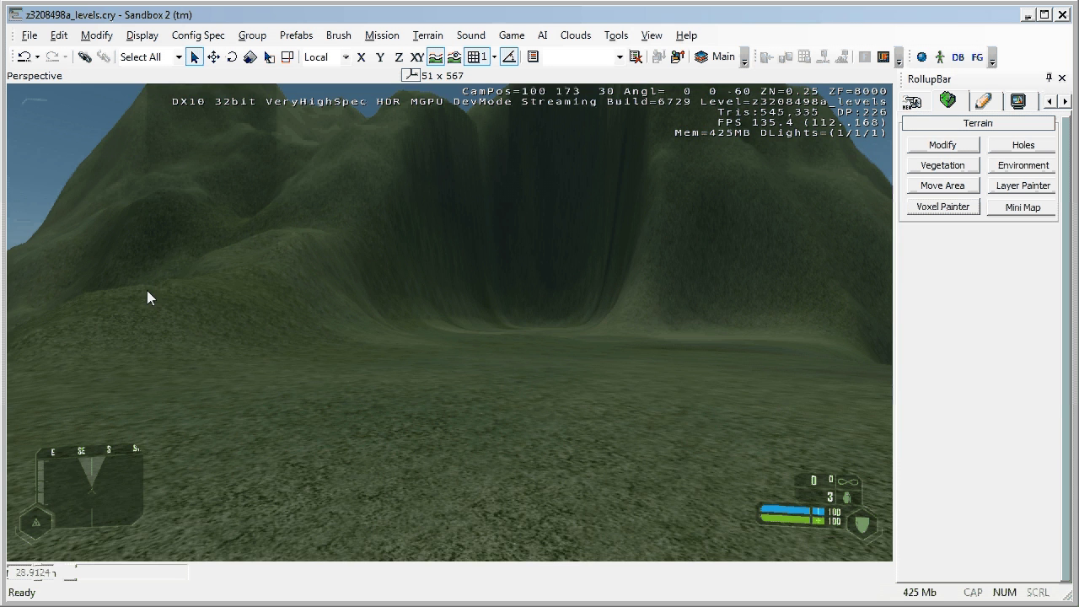
pyautogui.press('F1')
pyautogui.press('w')
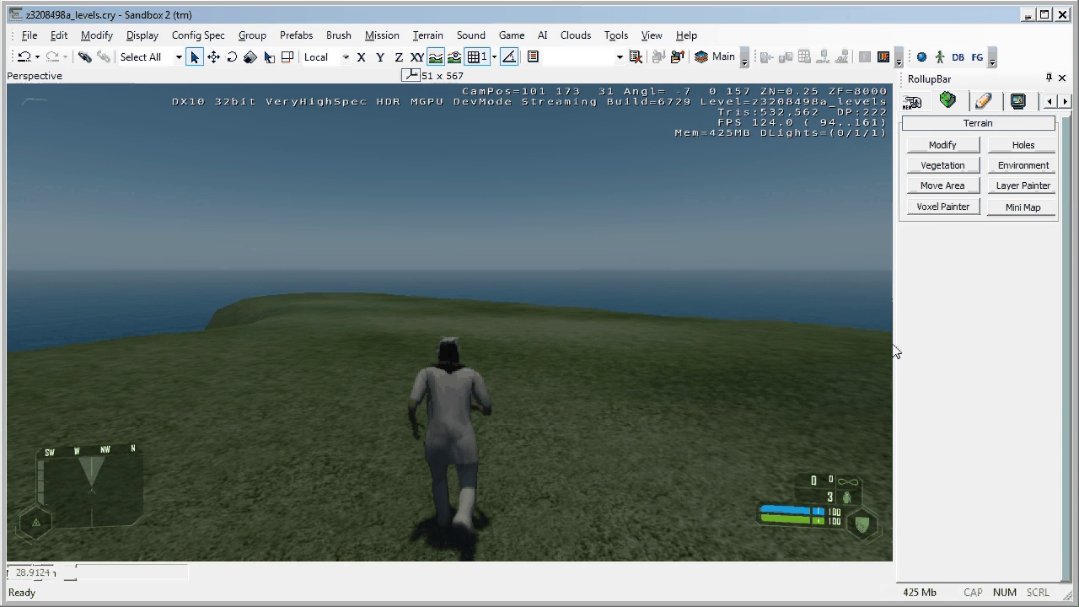
# Step: Run around the flattened ground and the hills beside it in third-person view to examine the terrain and mountain path at player scale
pyautogui.press('w')
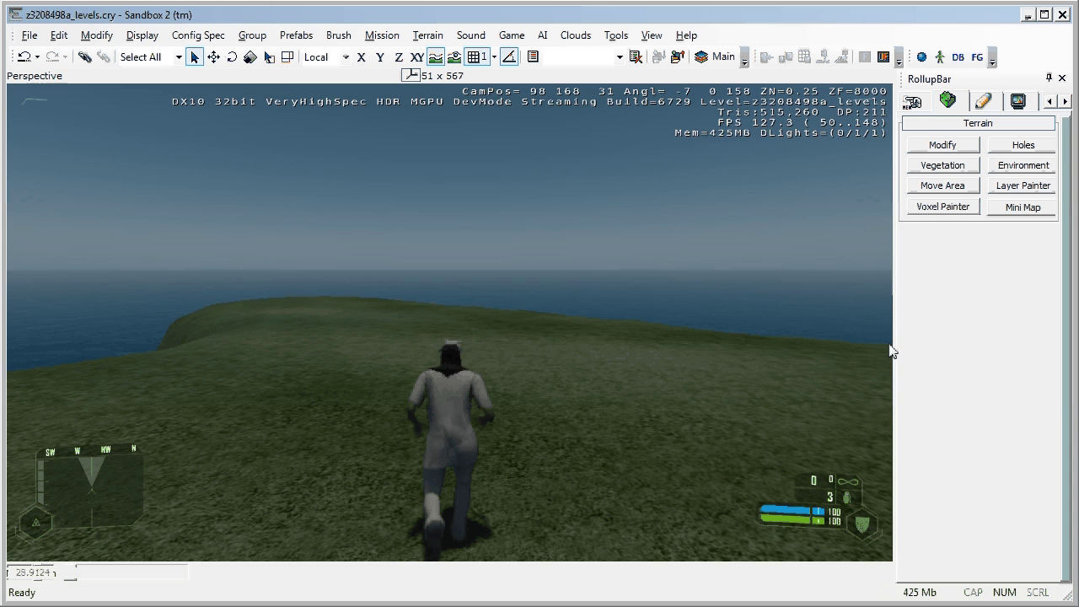
pyautogui.press('w')
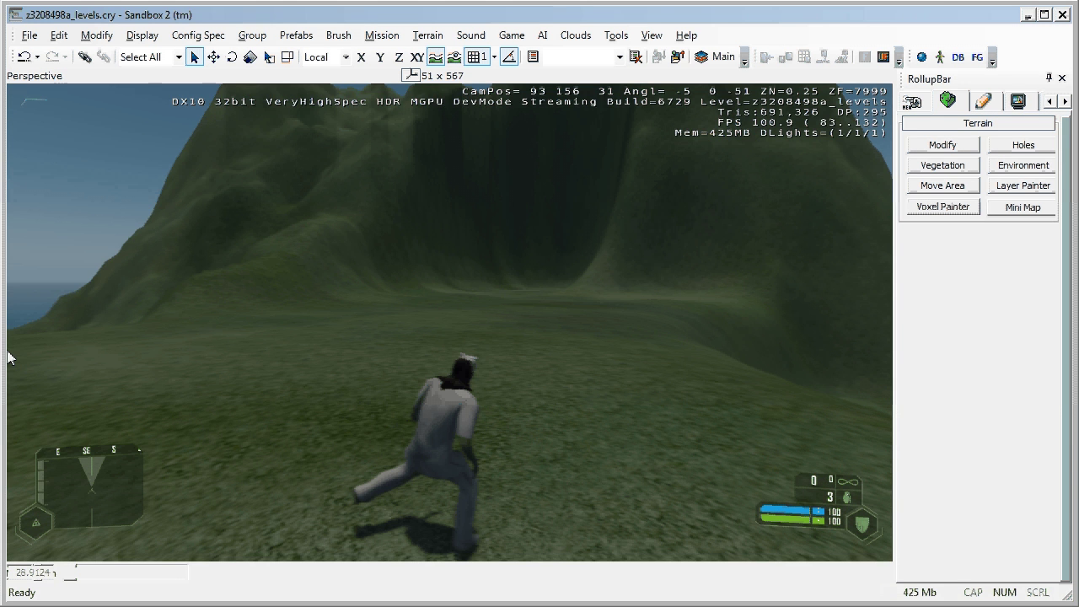
pyautogui.press('w')
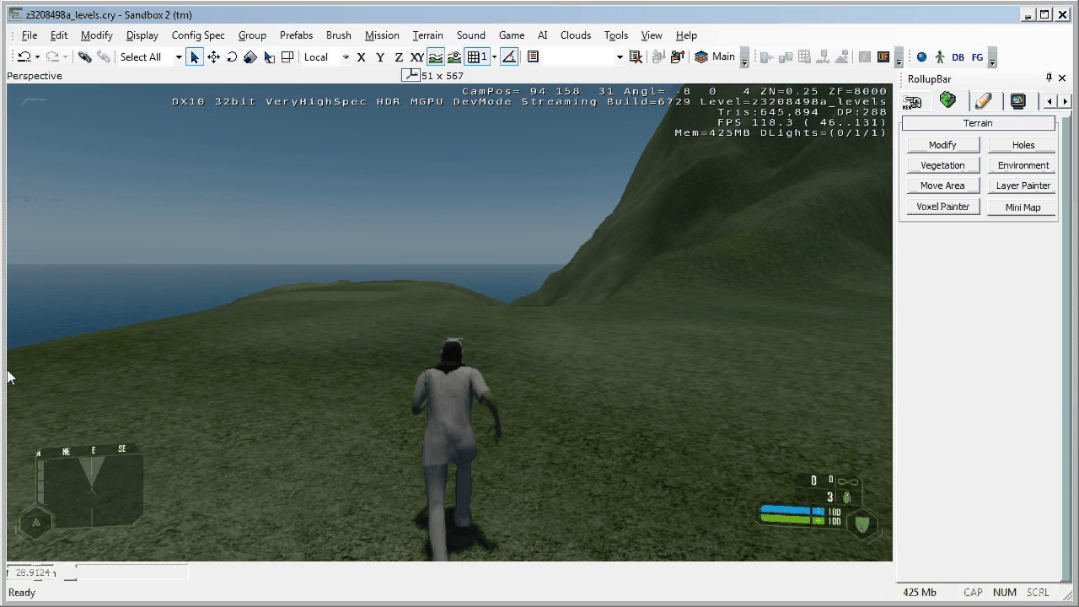
pyautogui.press('w')
pyautogui.press('w')
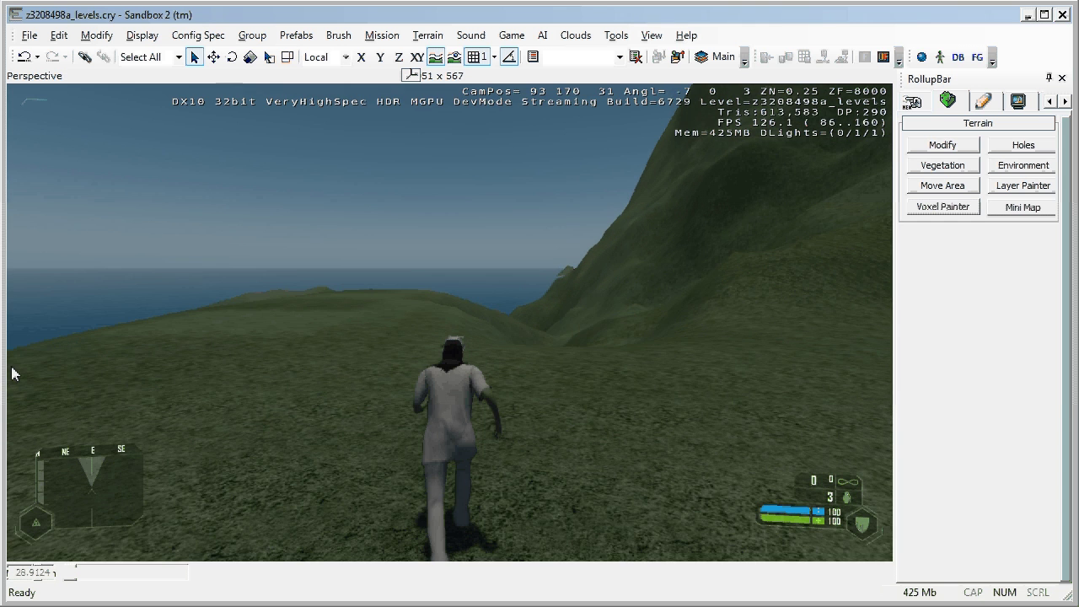
pyautogui.press('w')
pyautogui.press('w')
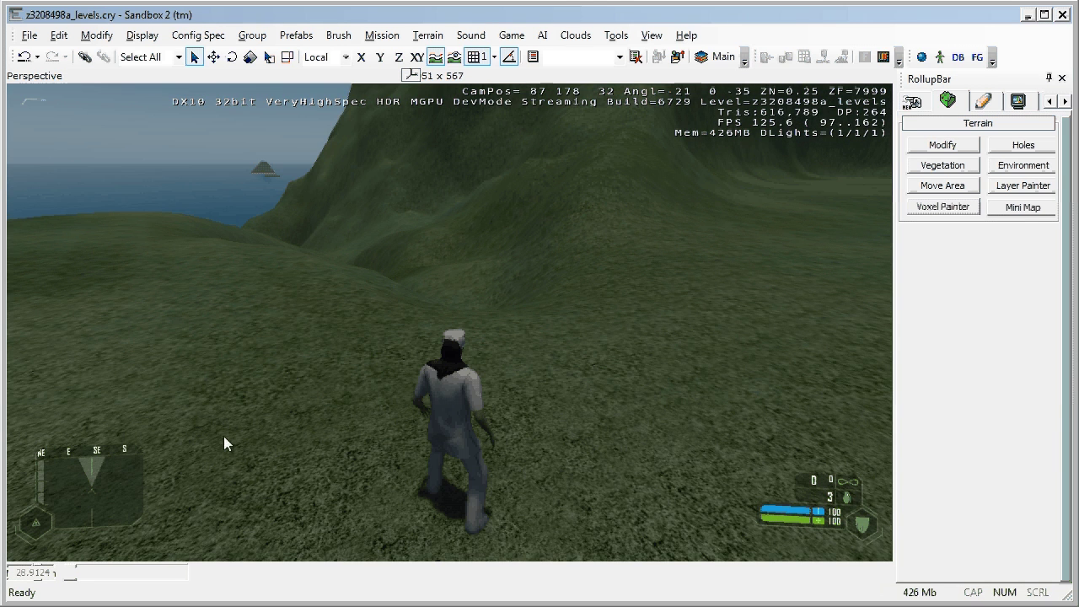
pyautogui.press('w')
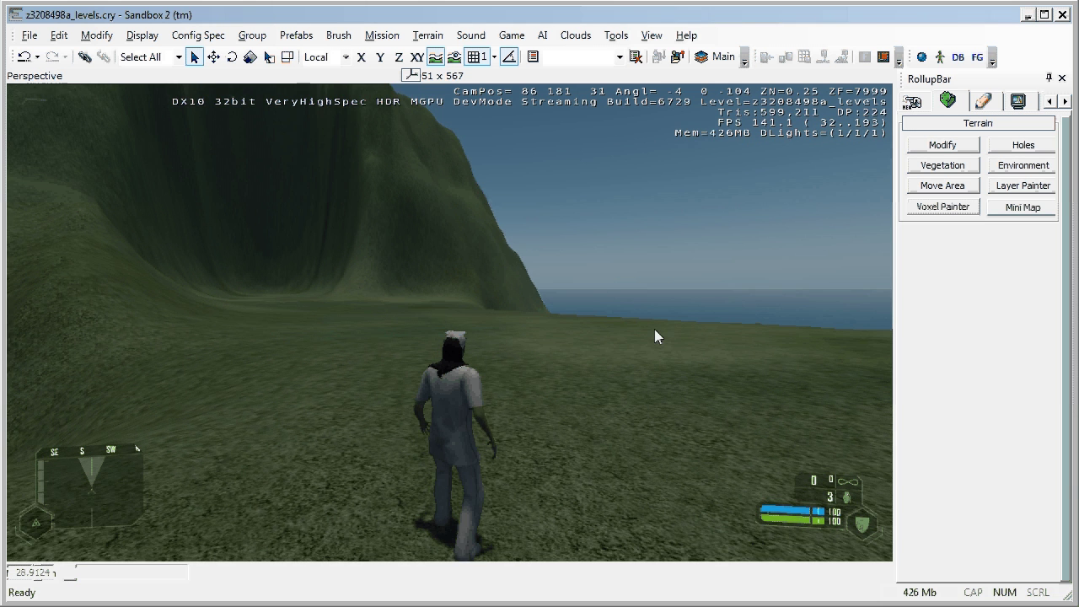
pyautogui.press('w')
pyautogui.press('w')
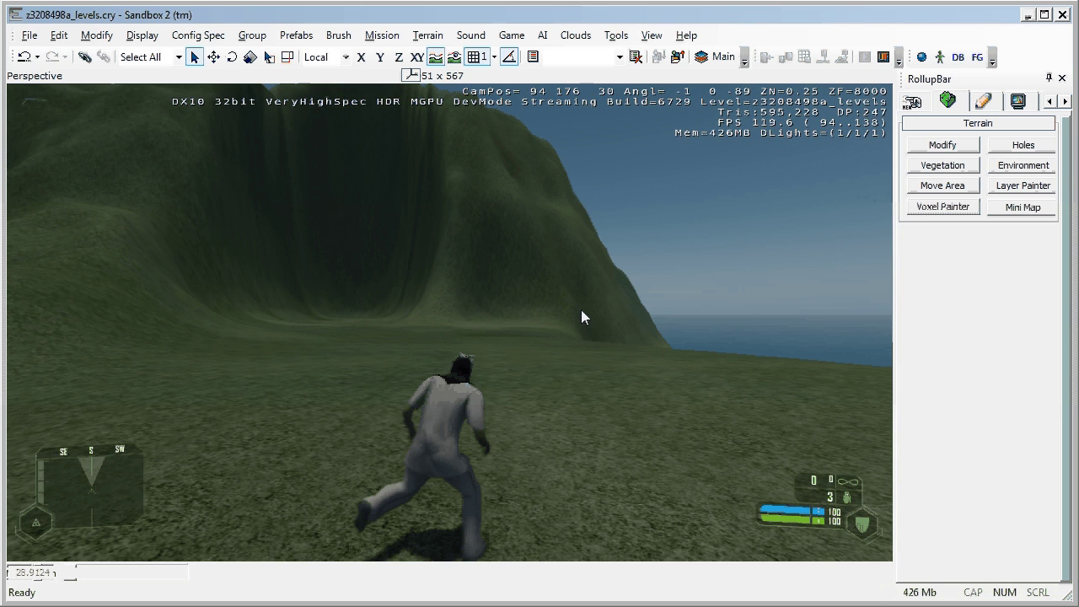
pyautogui.press('w')
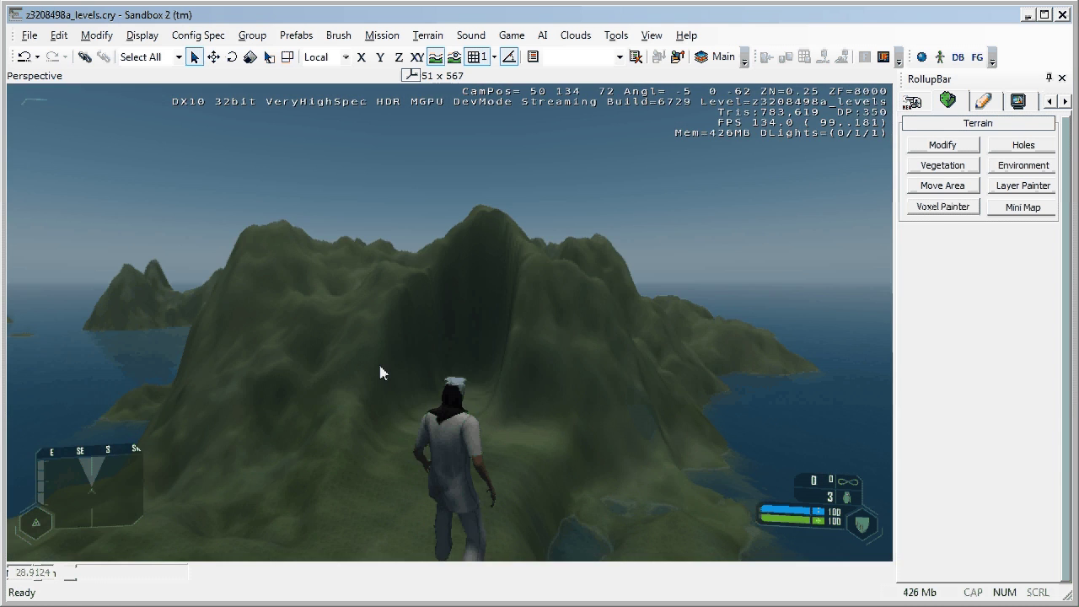
pyautogui.press('w')
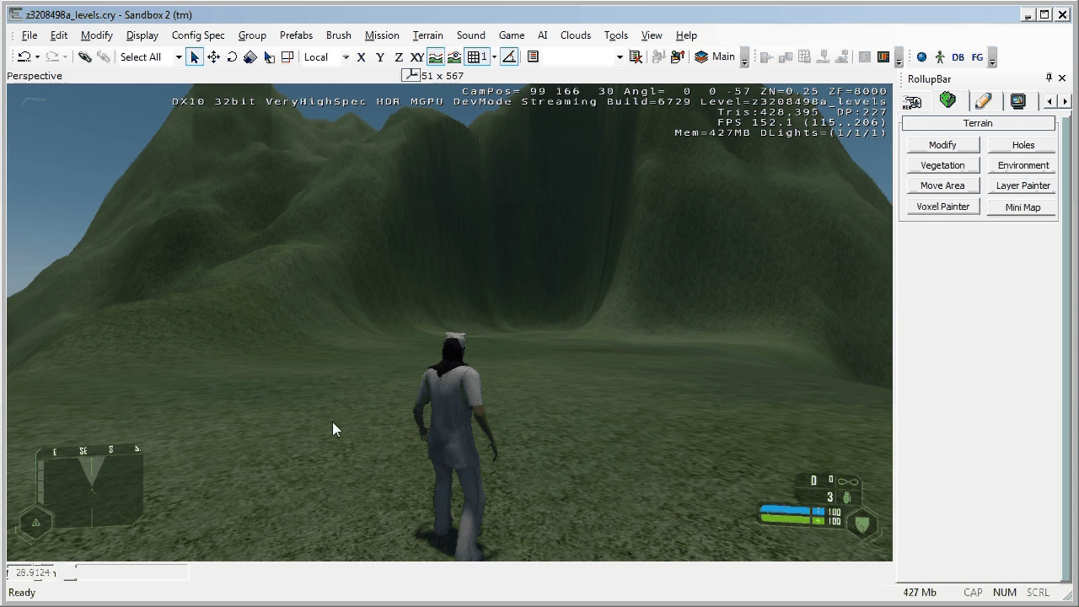
pyautogui.press('w')
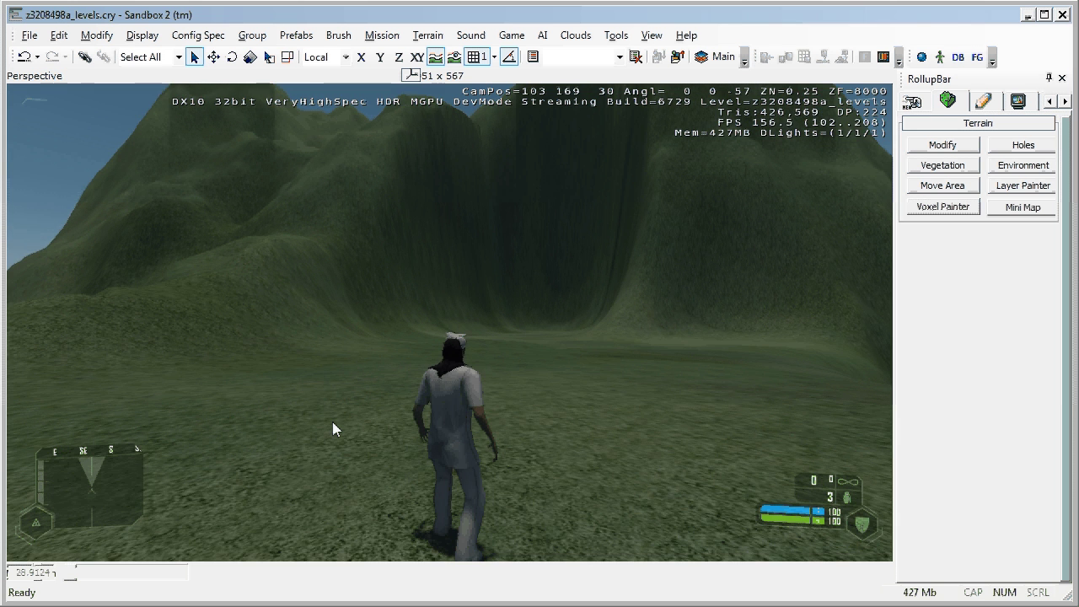
# Step: Switch to first-person view to look around, and exit game mode back to the editor view
pyautogui.press('F1')
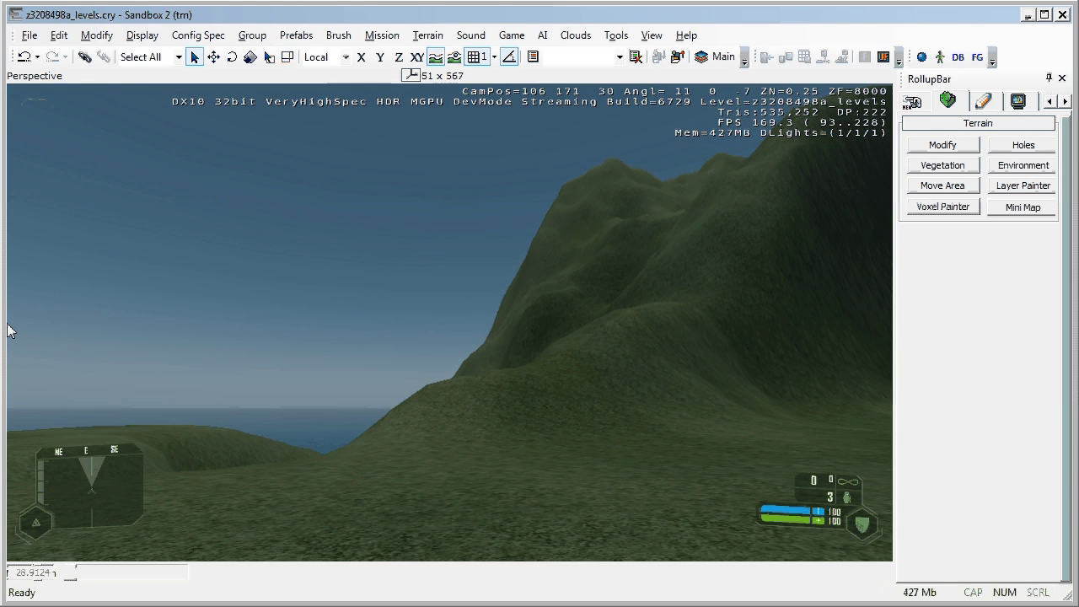
pyautogui.press('Escape')
pyautogui.moveTo(493, 283); pyautogui.dragTo(493, 297, button='right')
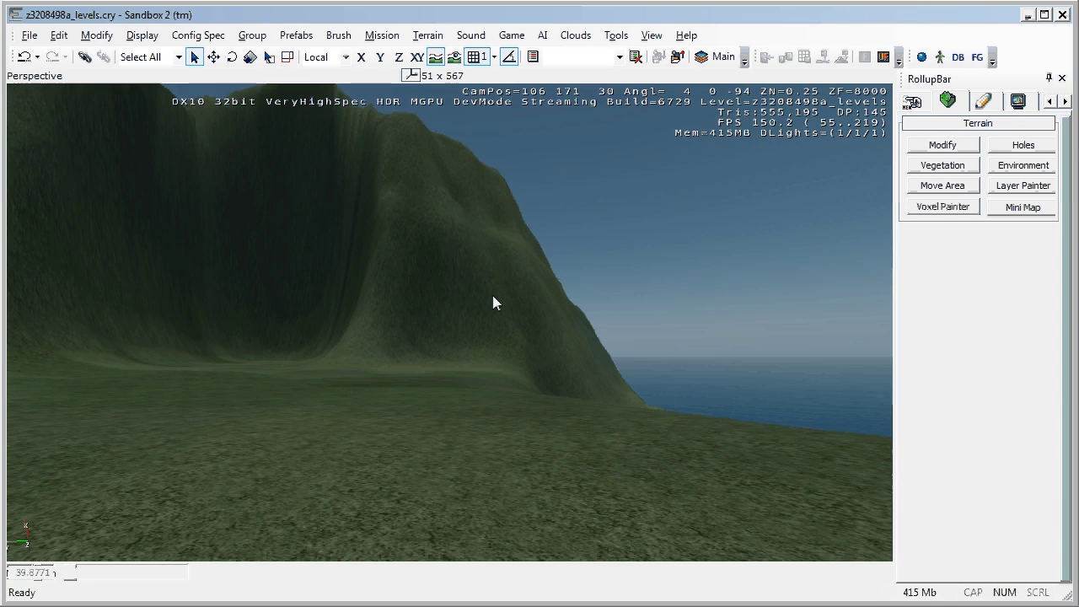